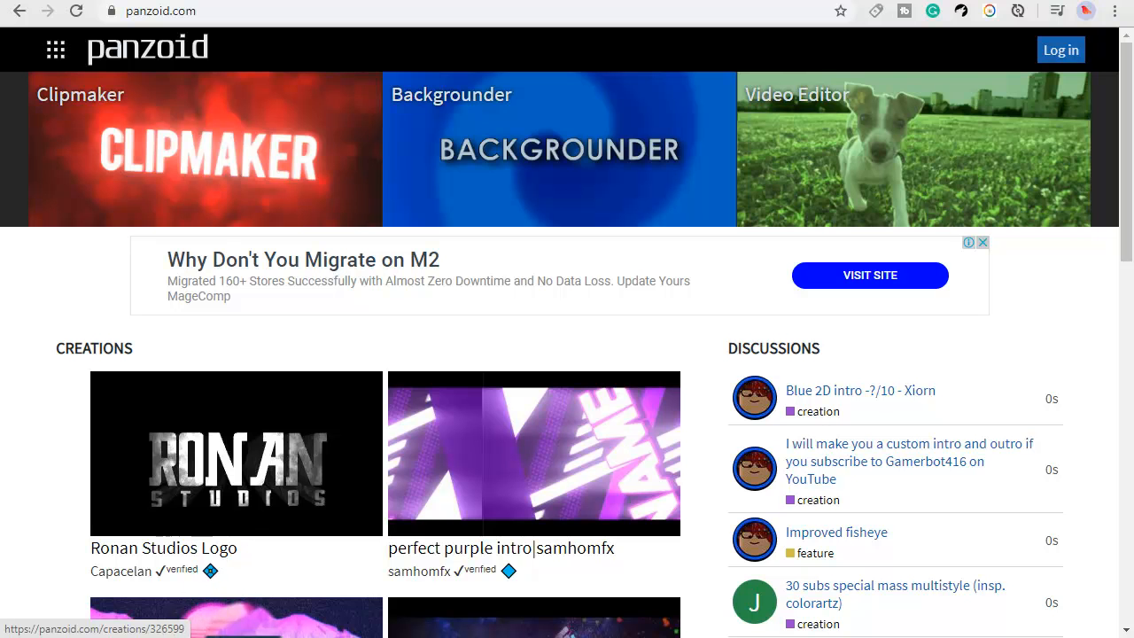
Browse the featured intro creations on the home page and review the list of site sections
click(1048, 588)
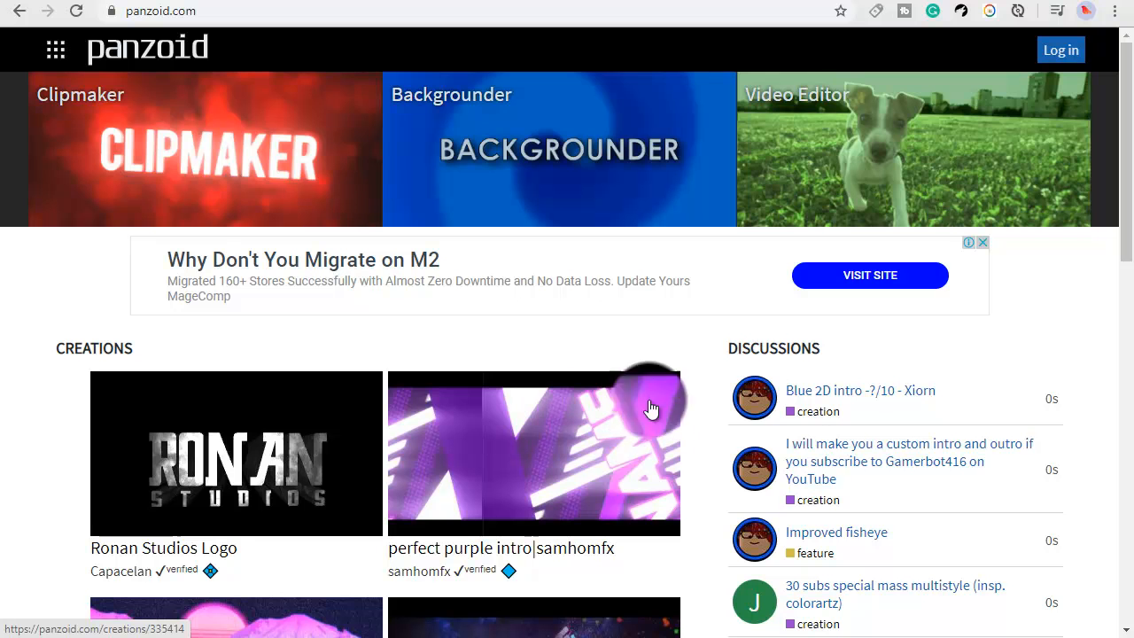
scroll(325, 385, down, 7)
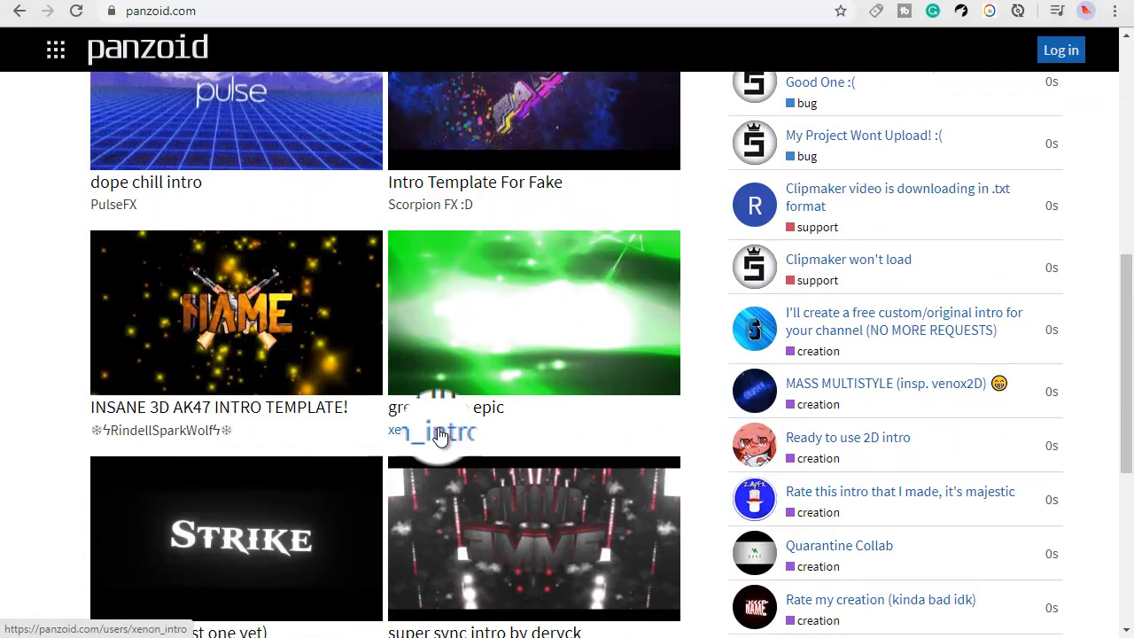
scroll(509, 404, down, 1)
scroll(585, 412, down, 2)
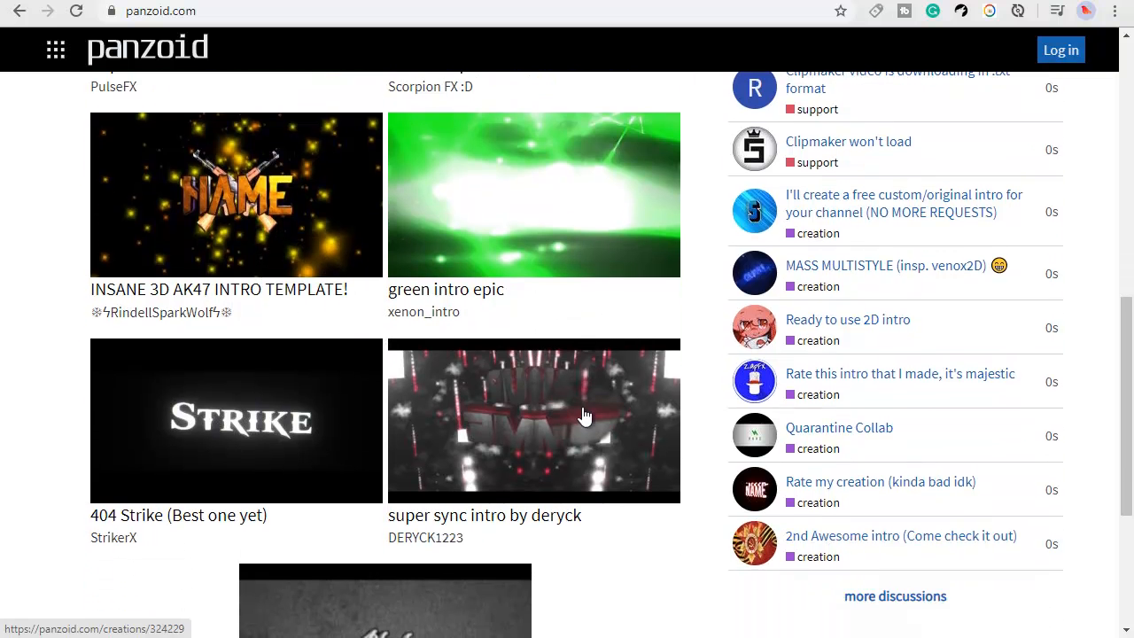
scroll(585, 415, down, 2)
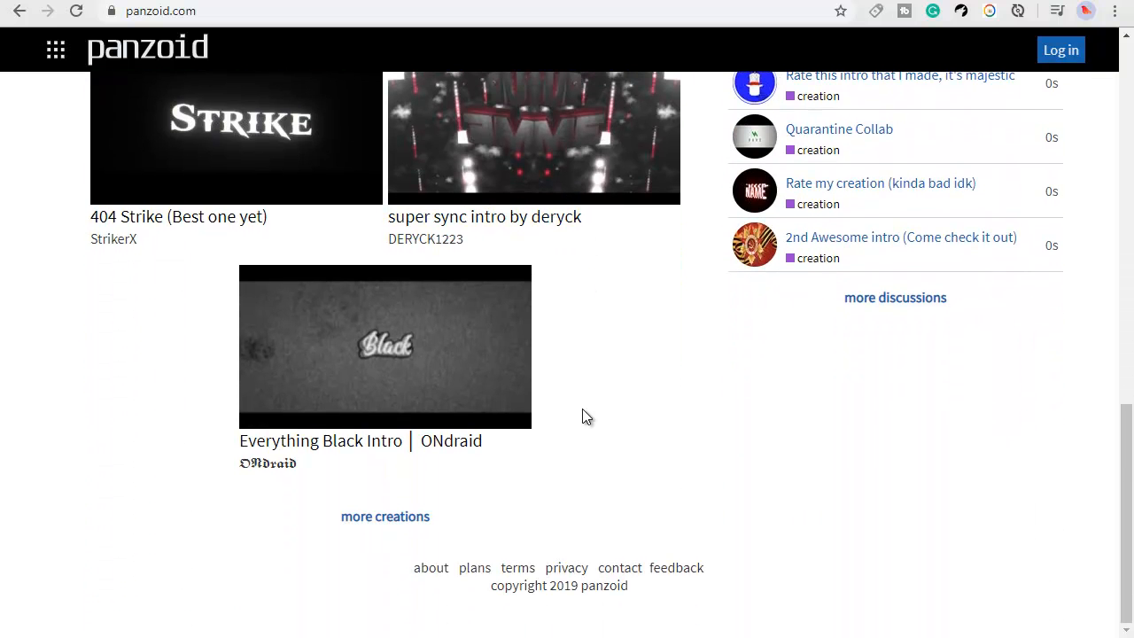
scroll(630, 425, up, 8)
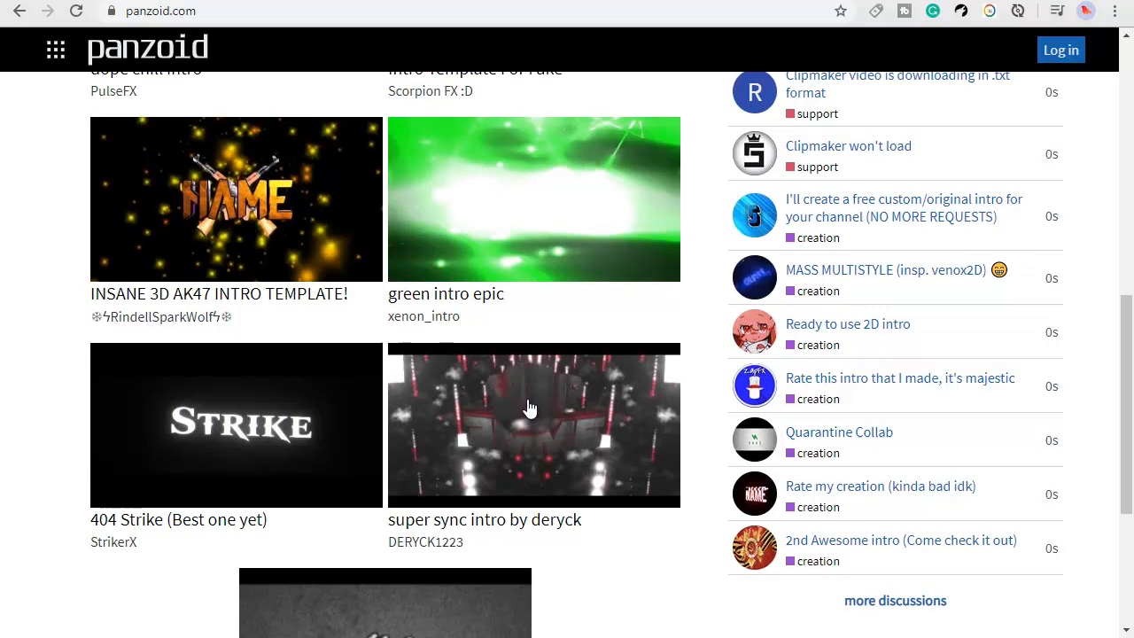
scroll(381, 403, up, 1)
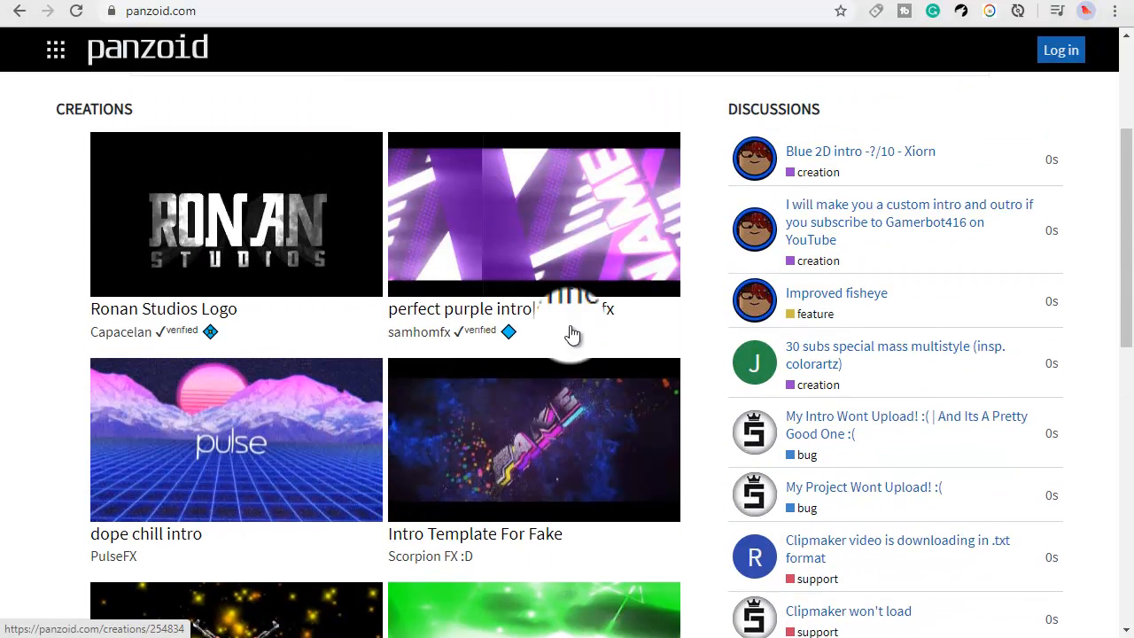
scroll(584, 318, up, 1)
scroll(612, 293, up, 2)
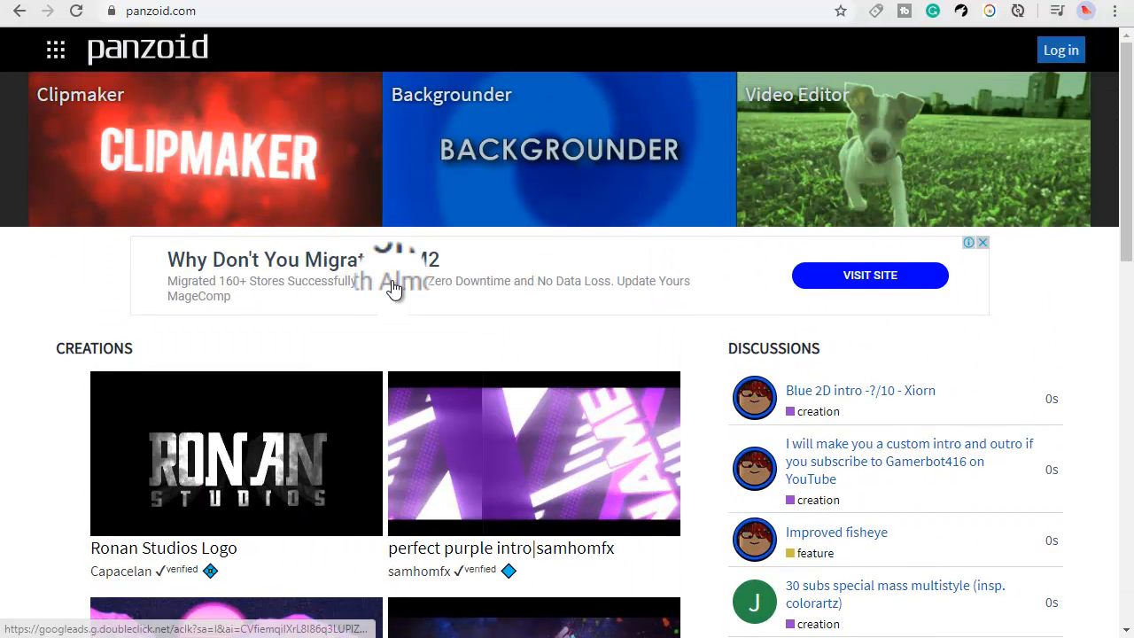
click(53, 53)
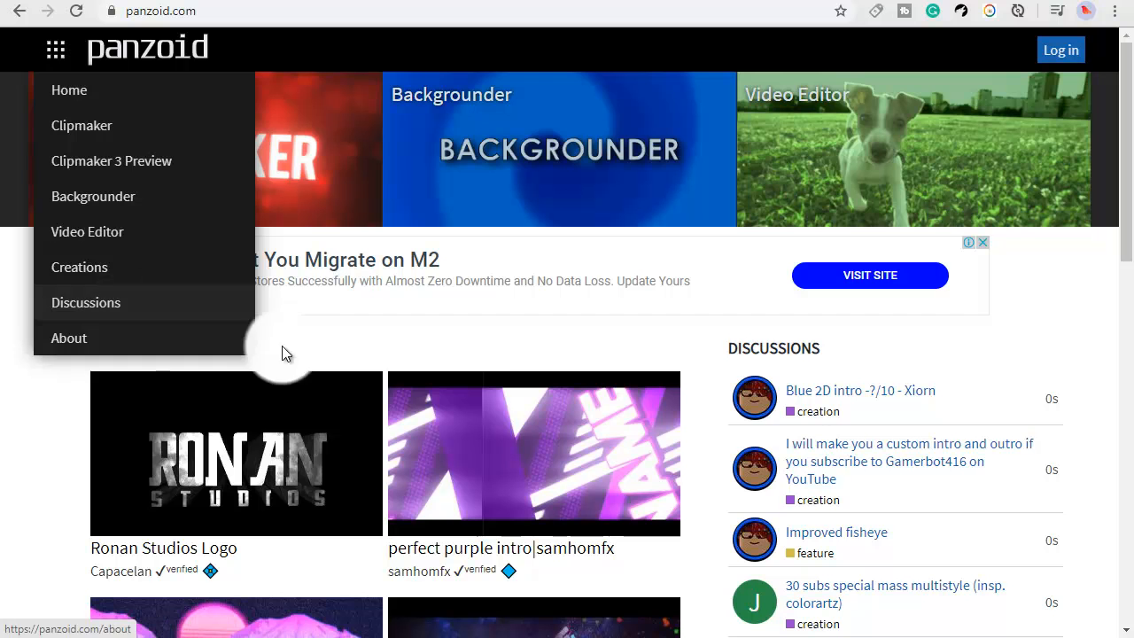
click(489, 316)
Find the INSANE 3D AK47 INTRO TEMPLATE! creation and open it in Clipmaker
scroll(207, 357, down, 3)
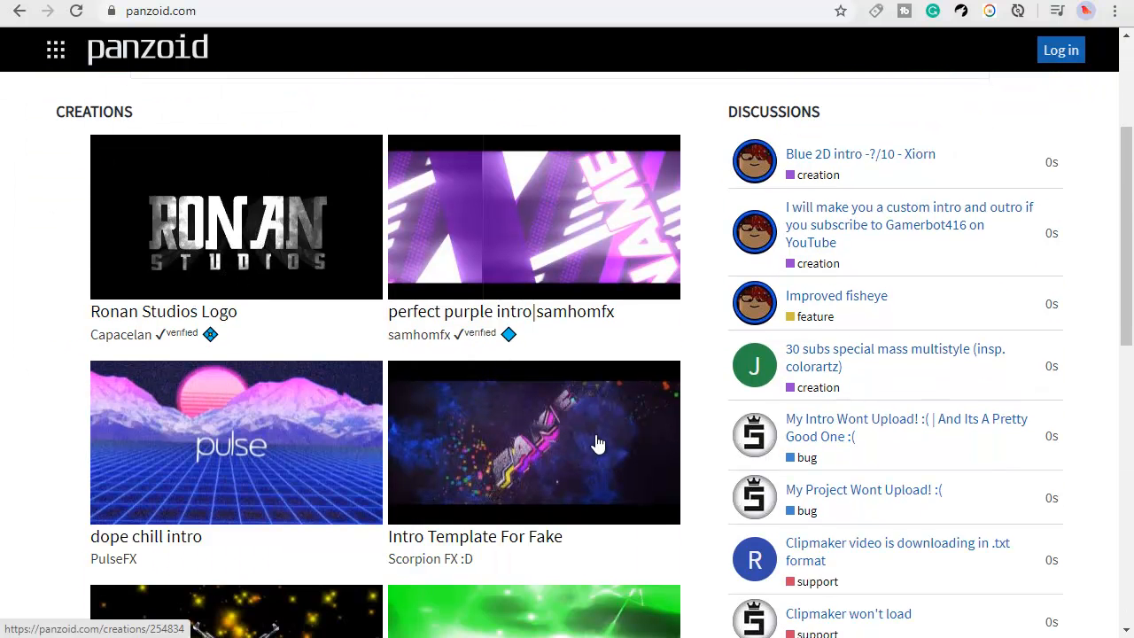
scroll(343, 455, down, 3)
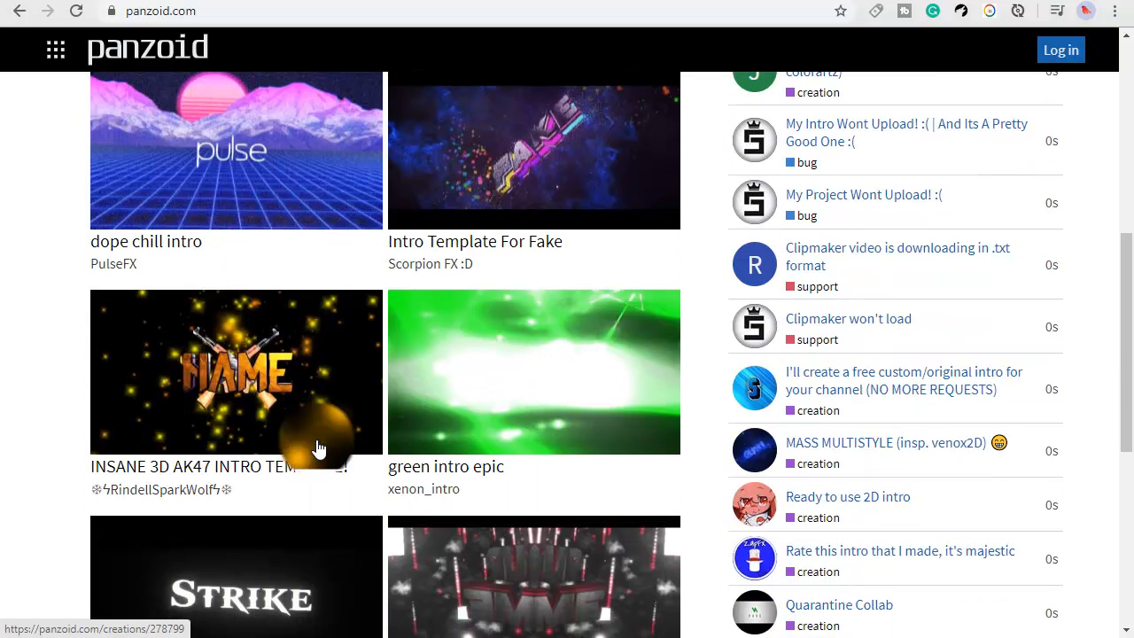
click(248, 385)
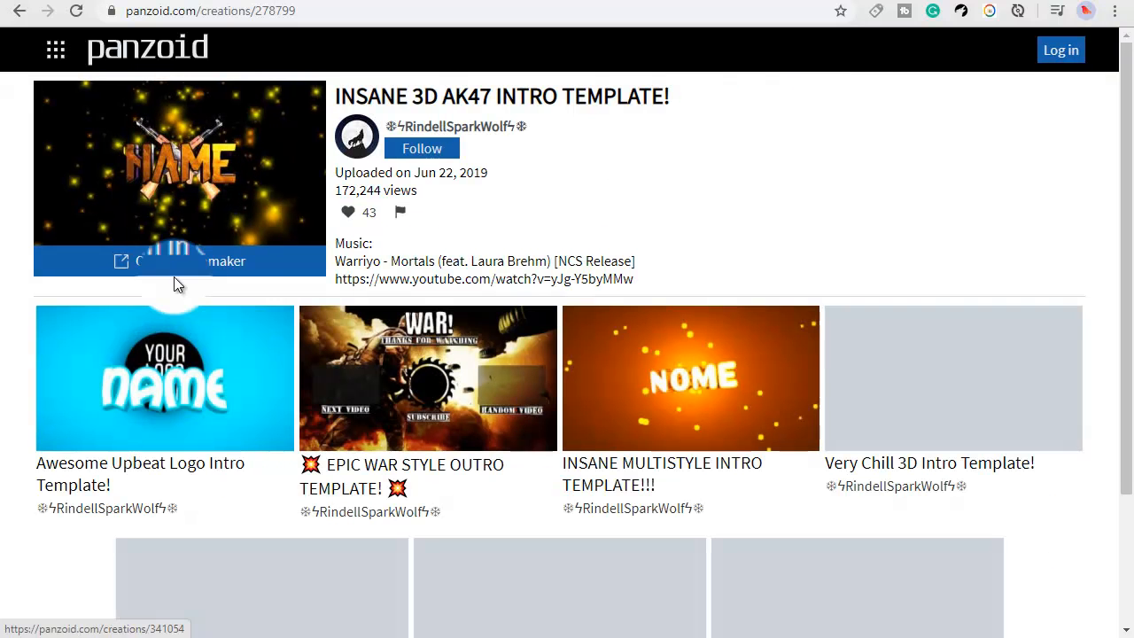
click(109, 265)
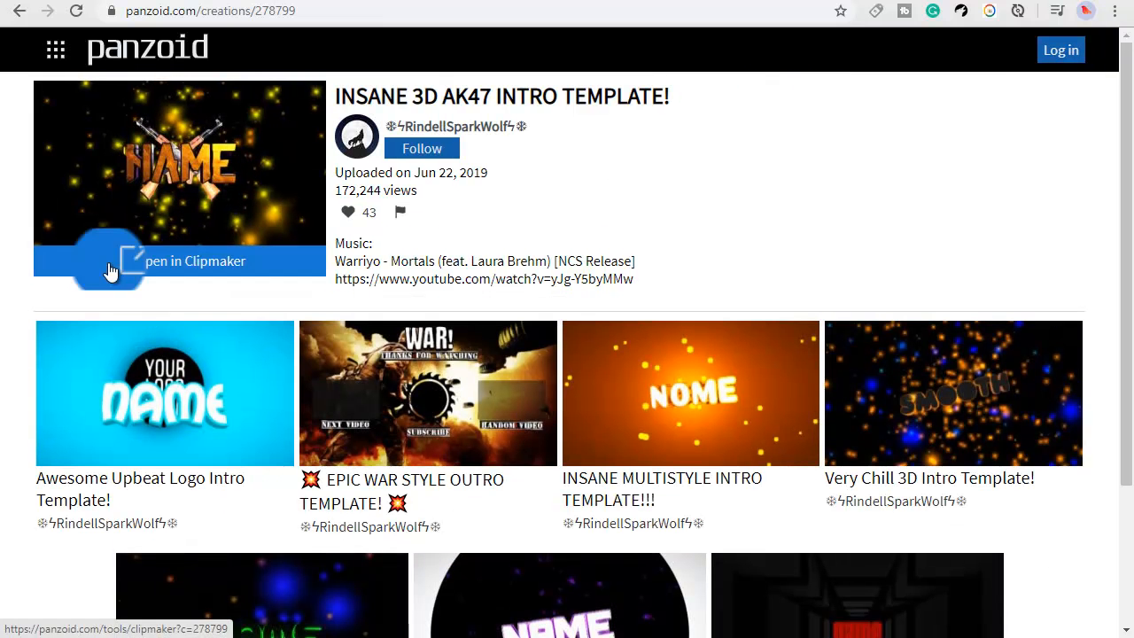
click(161, 264)
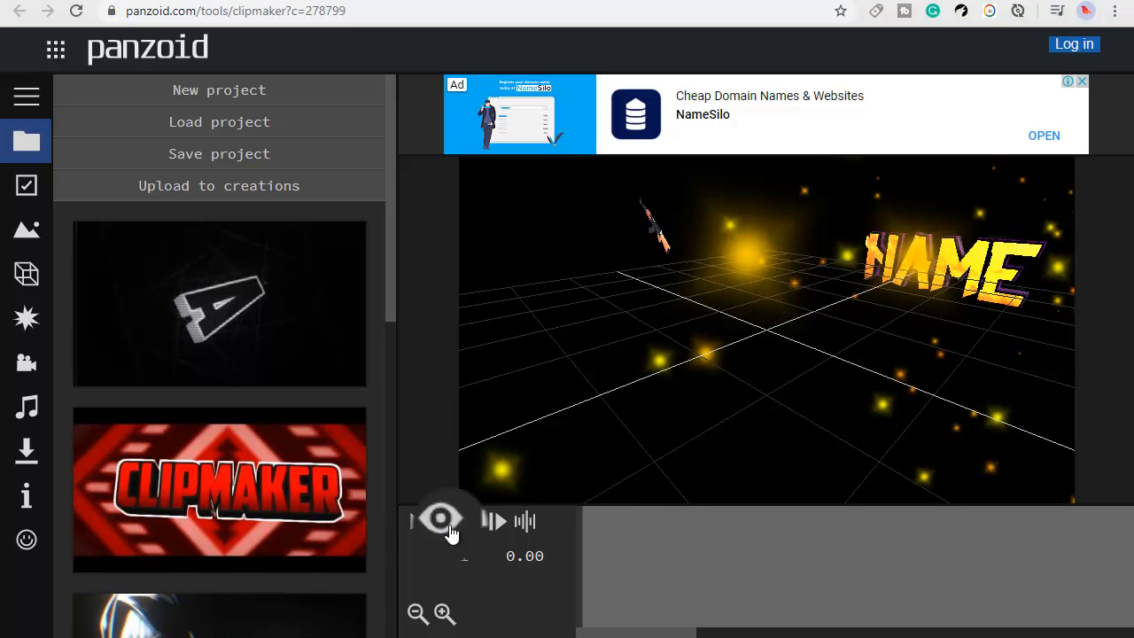
Preview the template's animation and review the available video resolutions in the basic settings
click(418, 526)
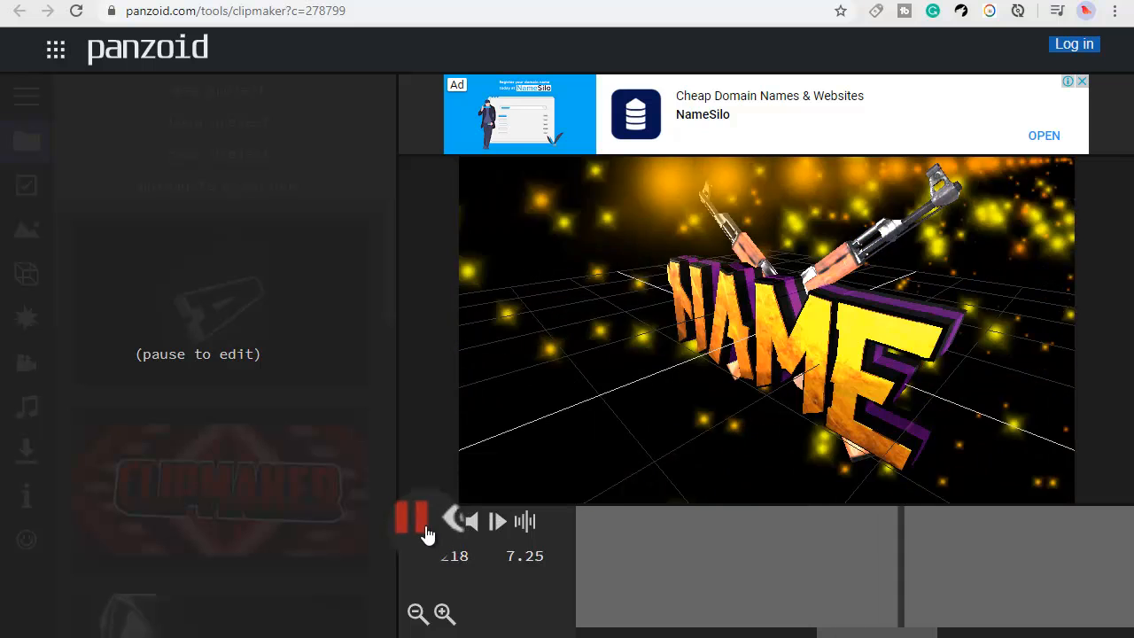
click(418, 530)
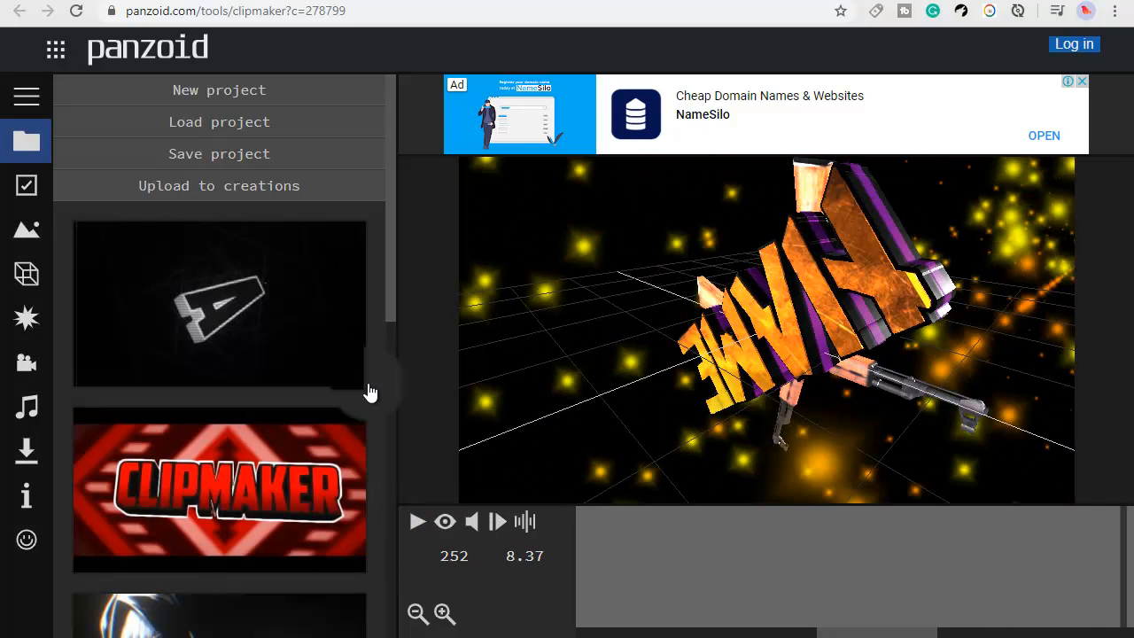
click(35, 184)
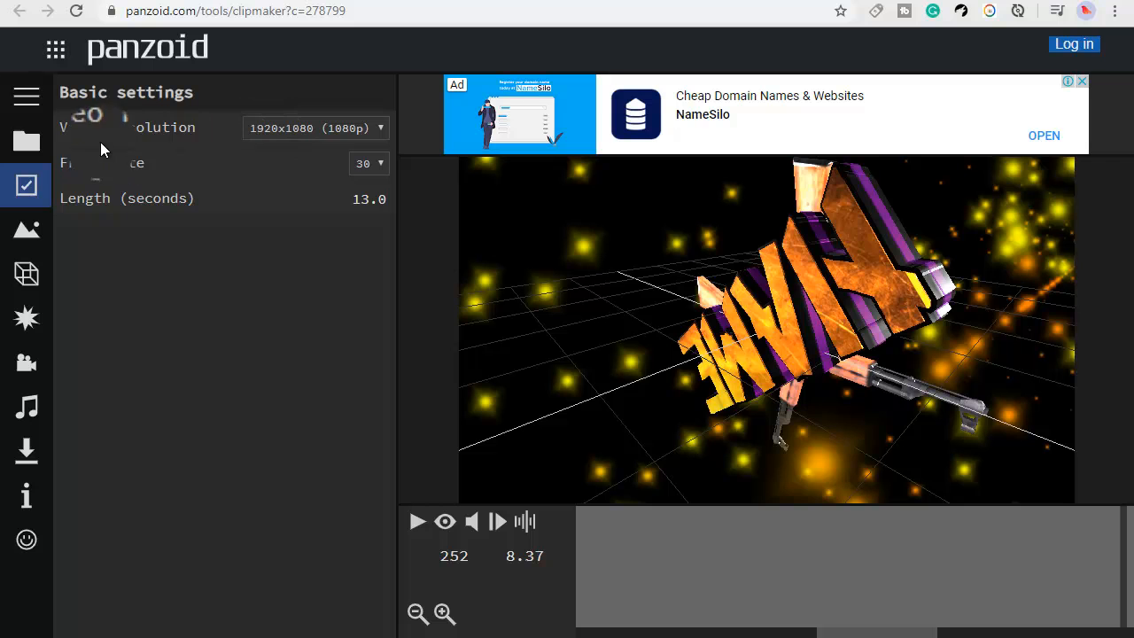
click(381, 129)
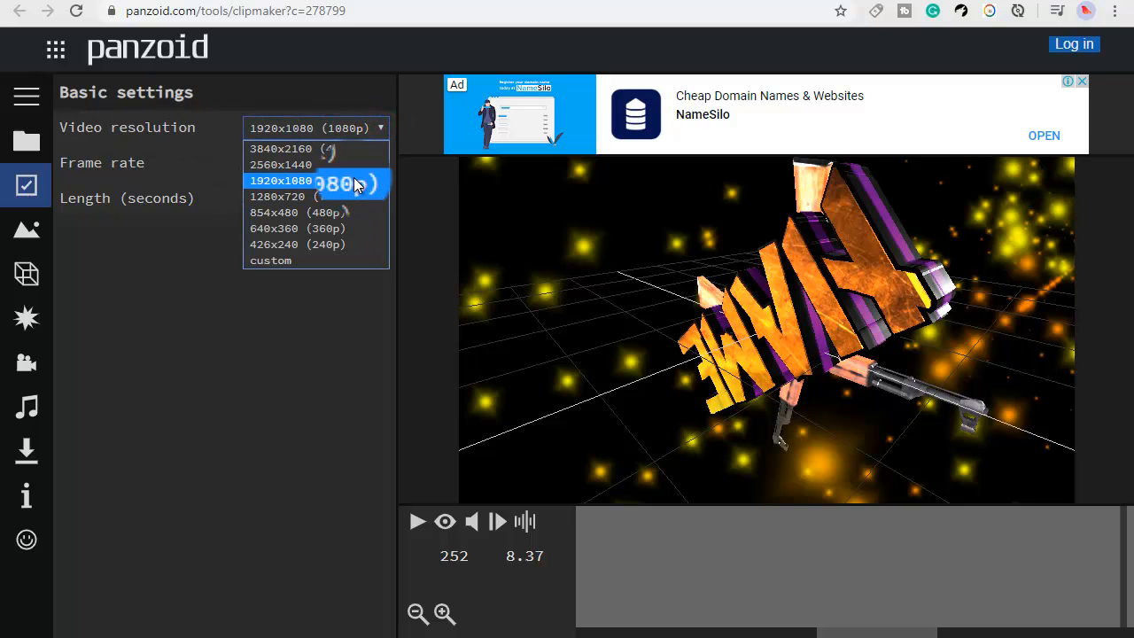
click(373, 133)
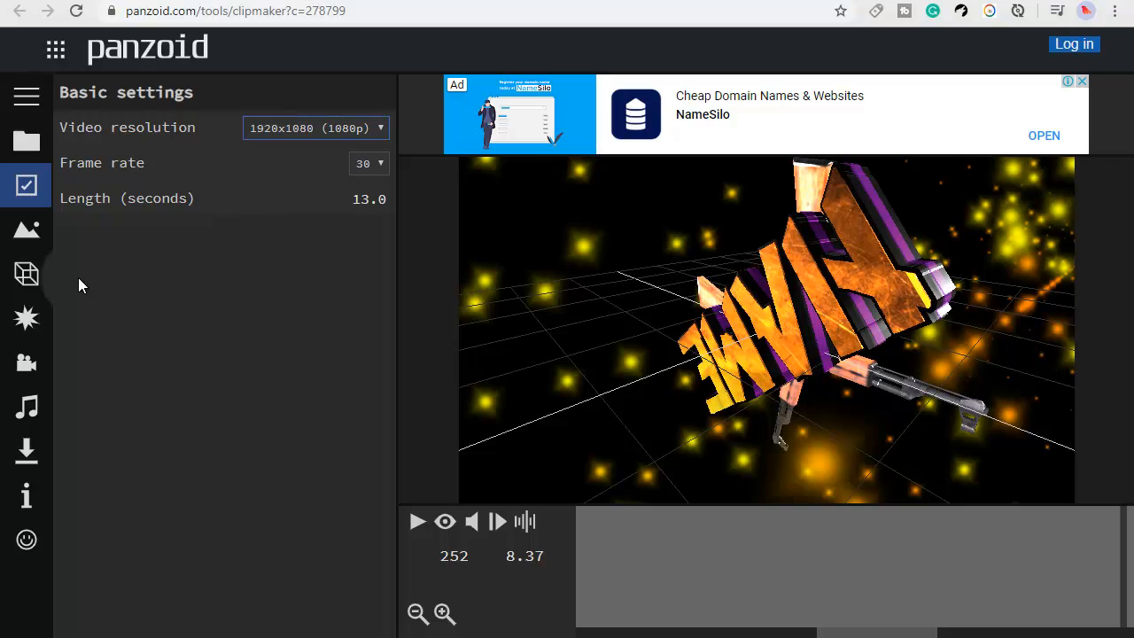
Replace the text of all three 3D text objects in the Name group with the creator's first name
click(26, 279)
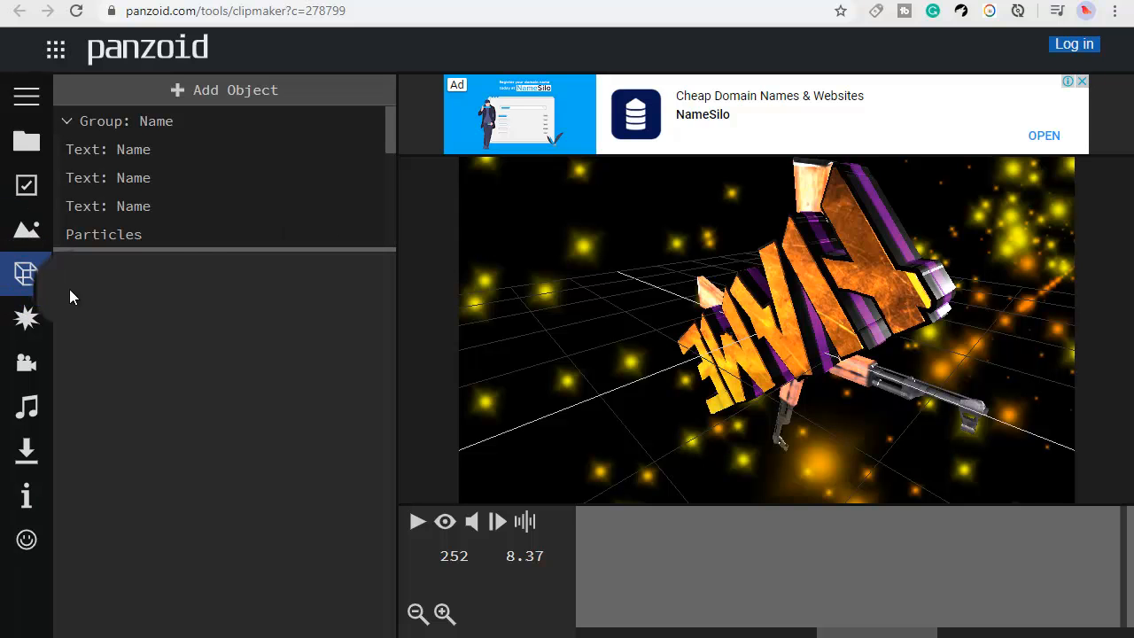
drag(194, 248, 205, 320)
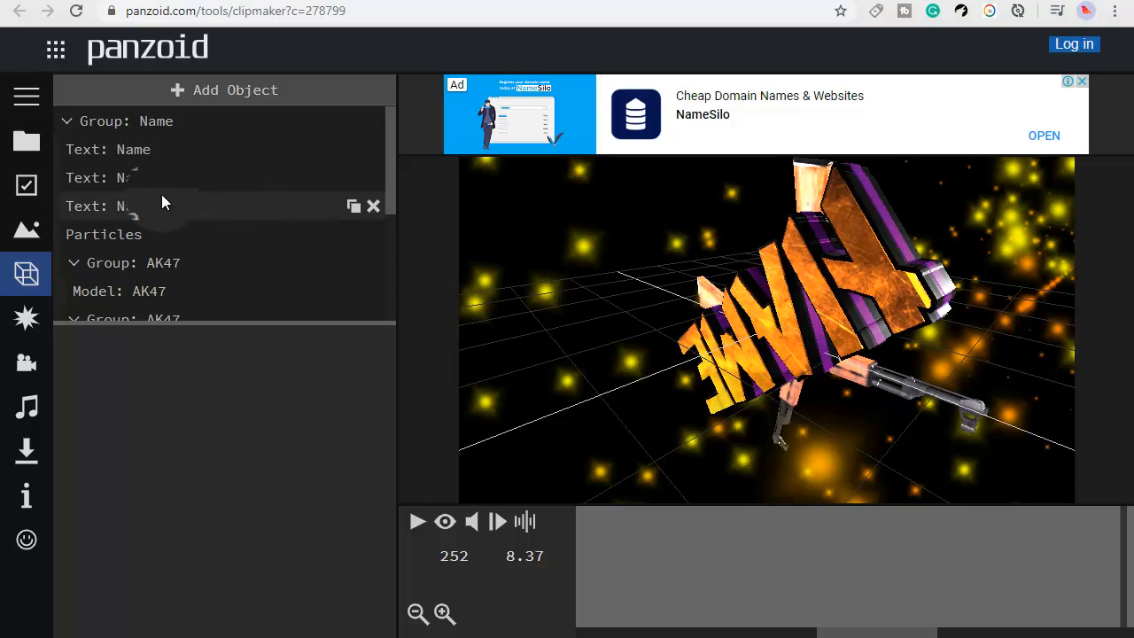
click(145, 152)
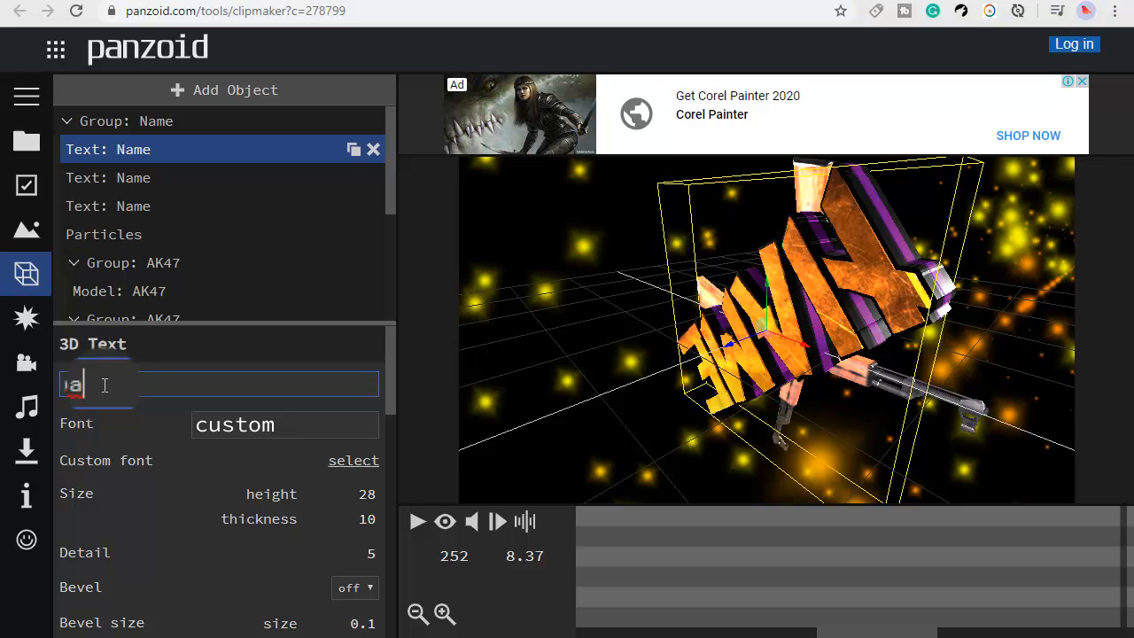
key(Return)
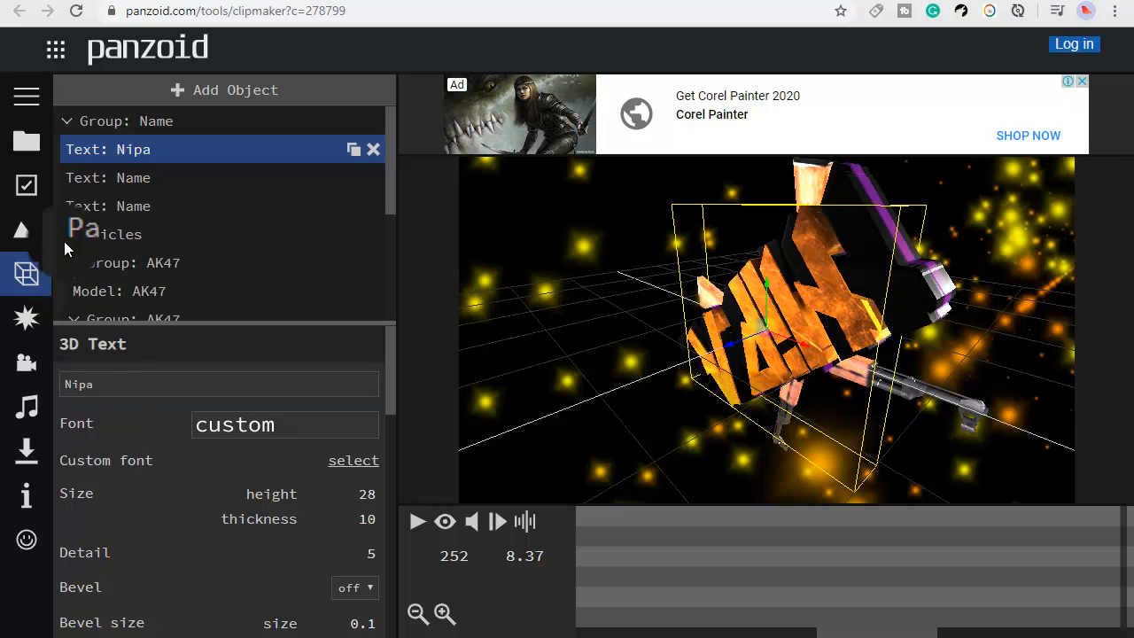
click(128, 178)
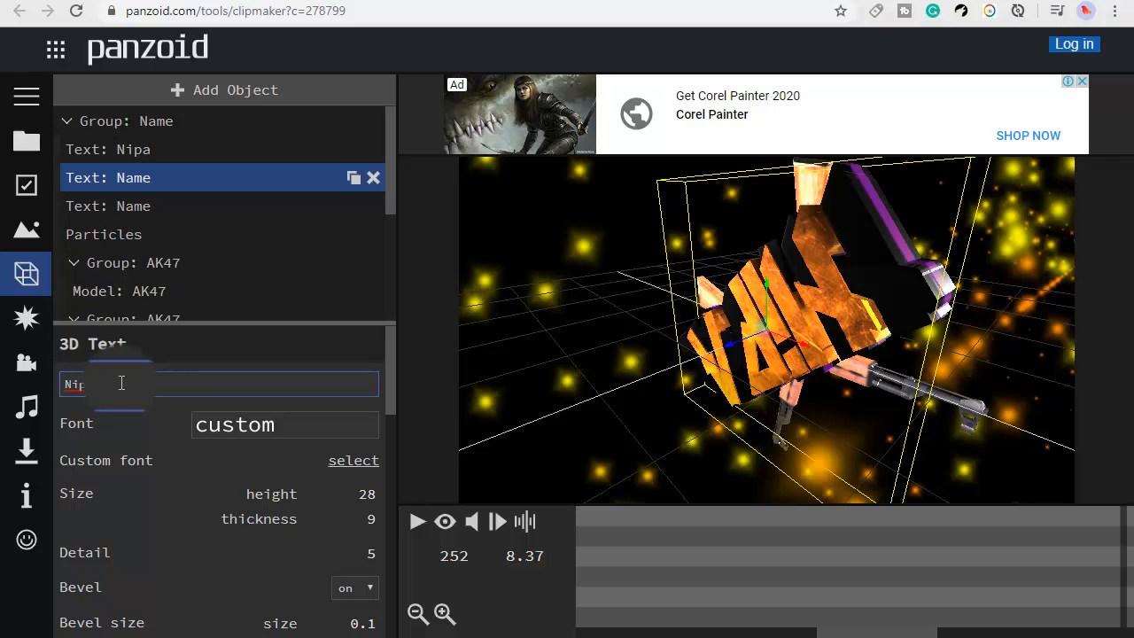
key(Return)
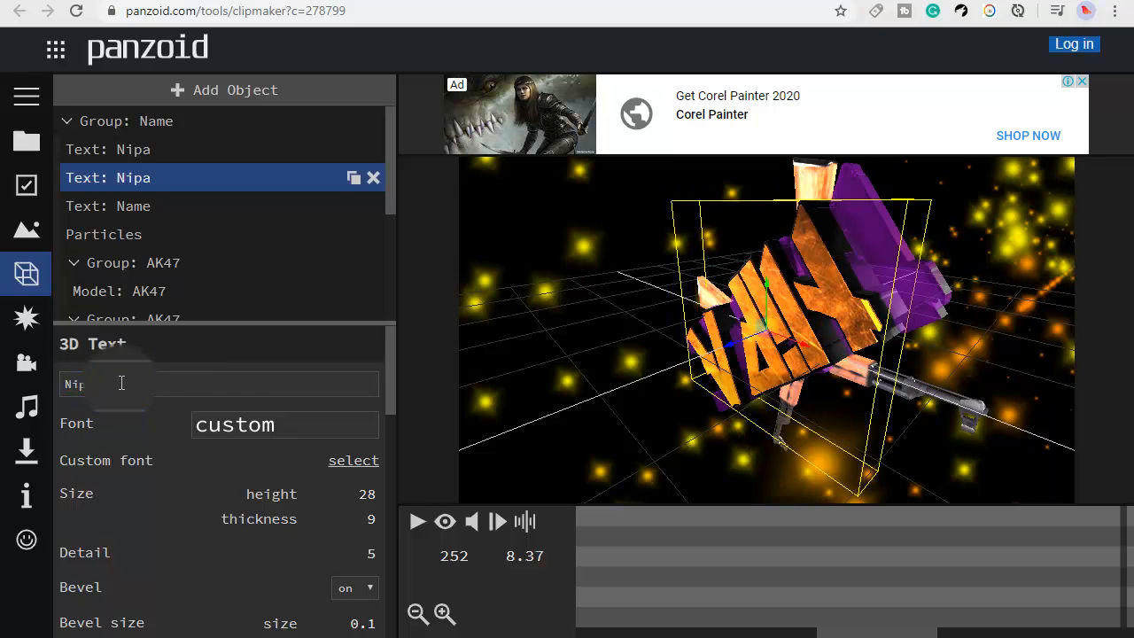
click(121, 211)
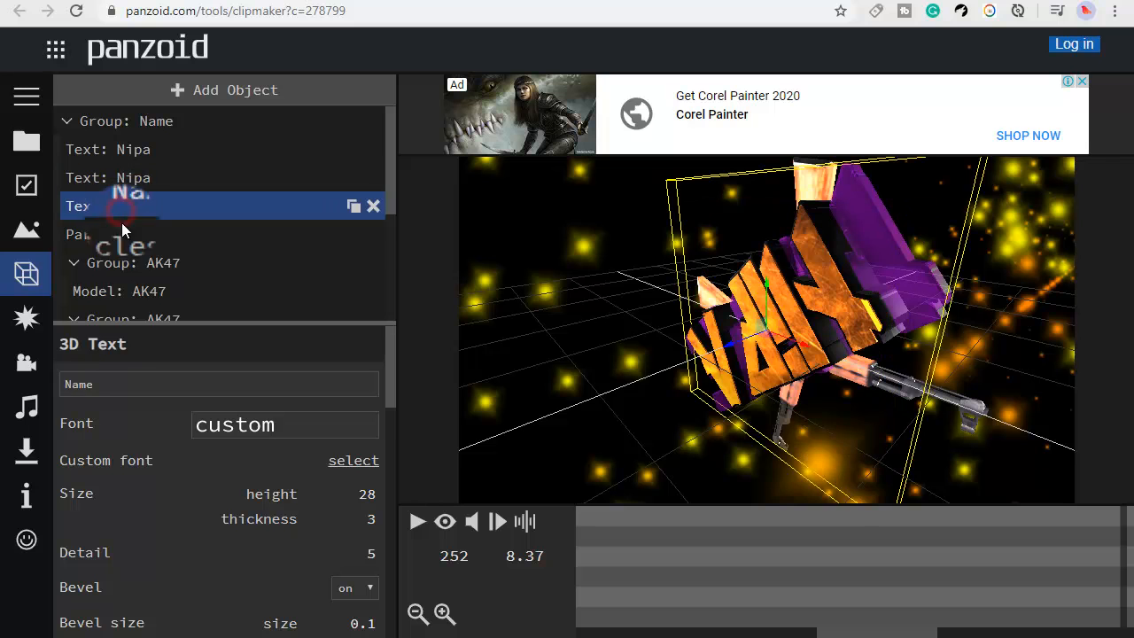
double_click(81, 384)
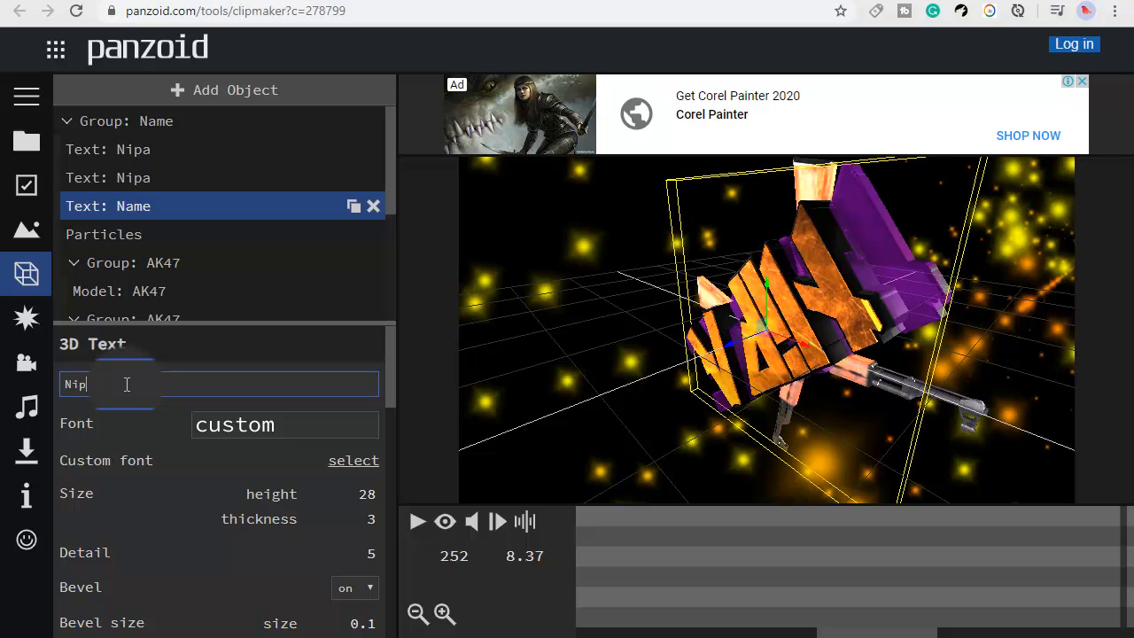
key(Return)
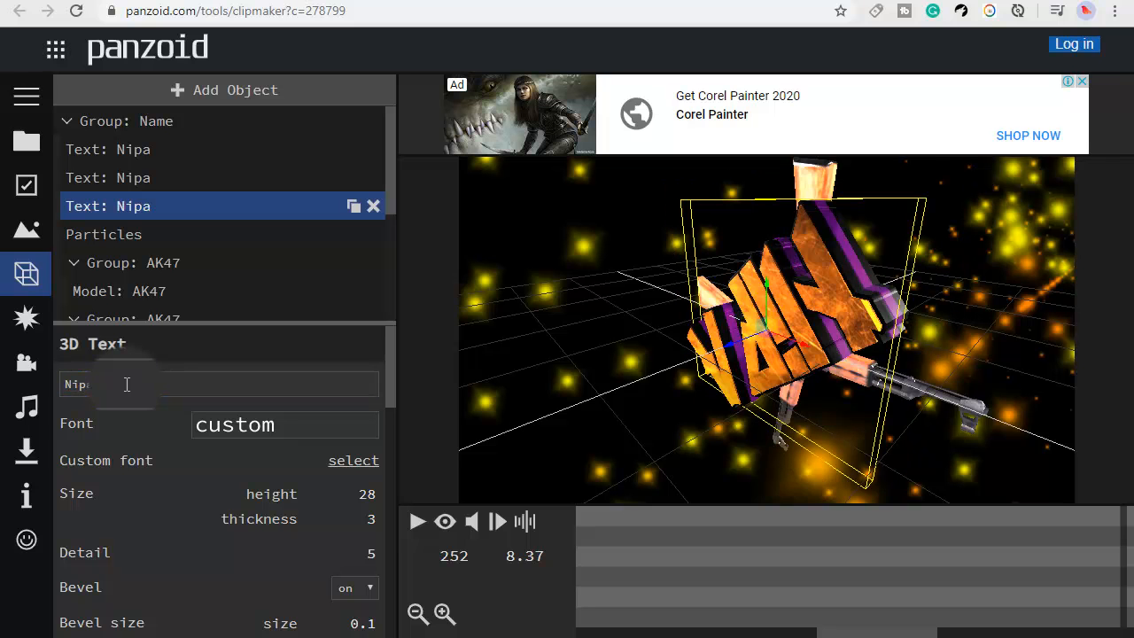
Review the fonts available for the third text object and play back the animation with the new text
click(292, 429)
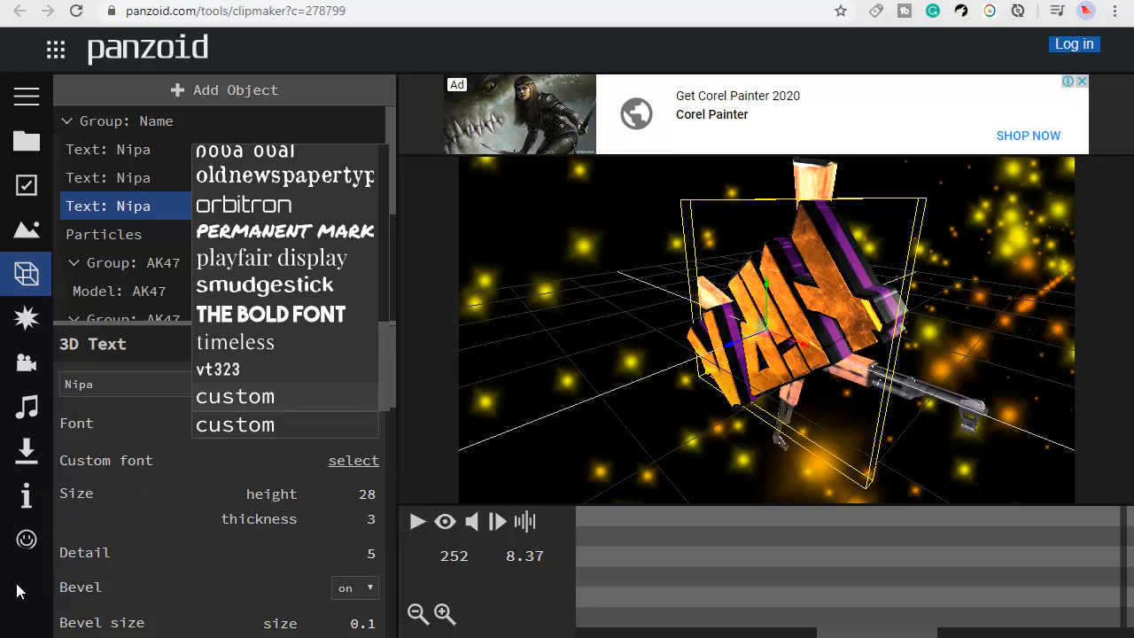
click(434, 385)
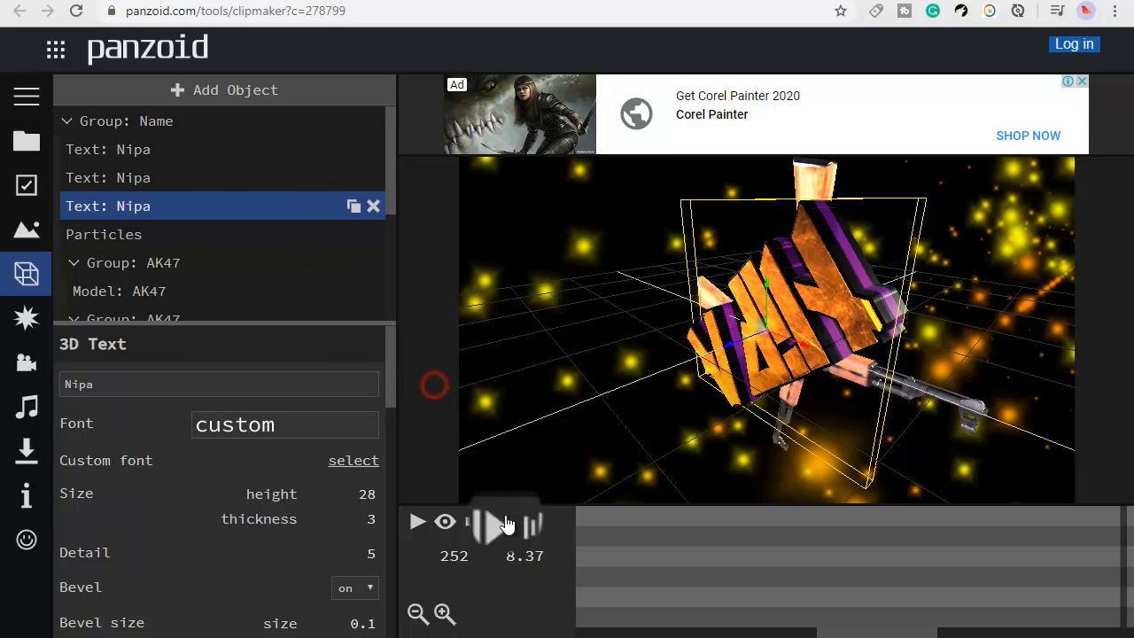
click(418, 532)
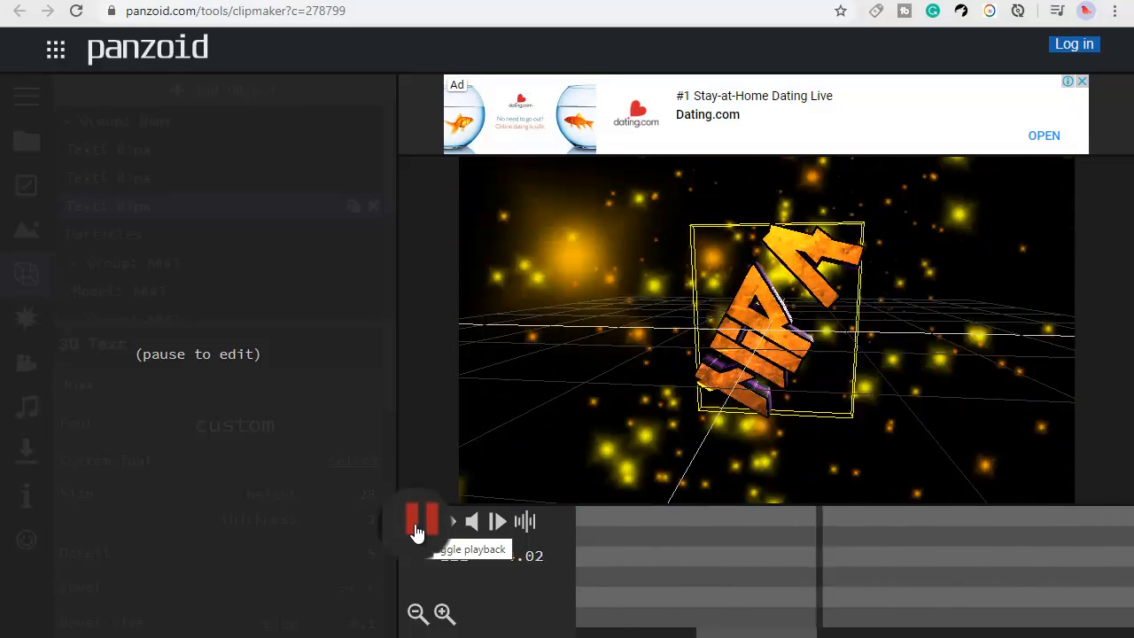
click(416, 529)
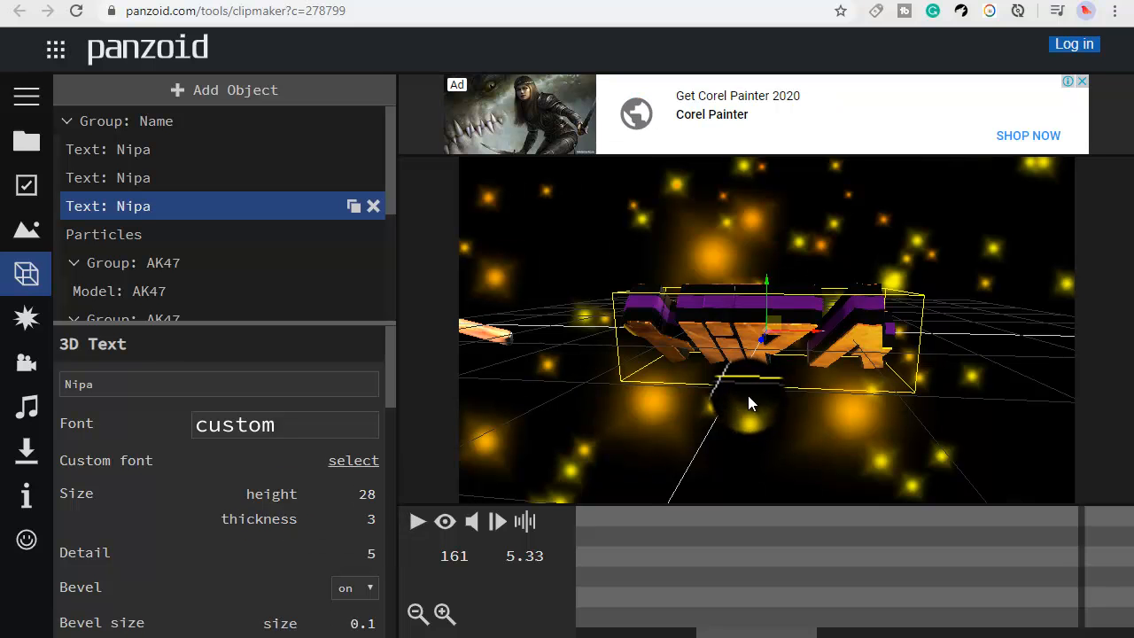
Open the audio track settings and look for an audio file in the intro you folder without choosing one
click(30, 416)
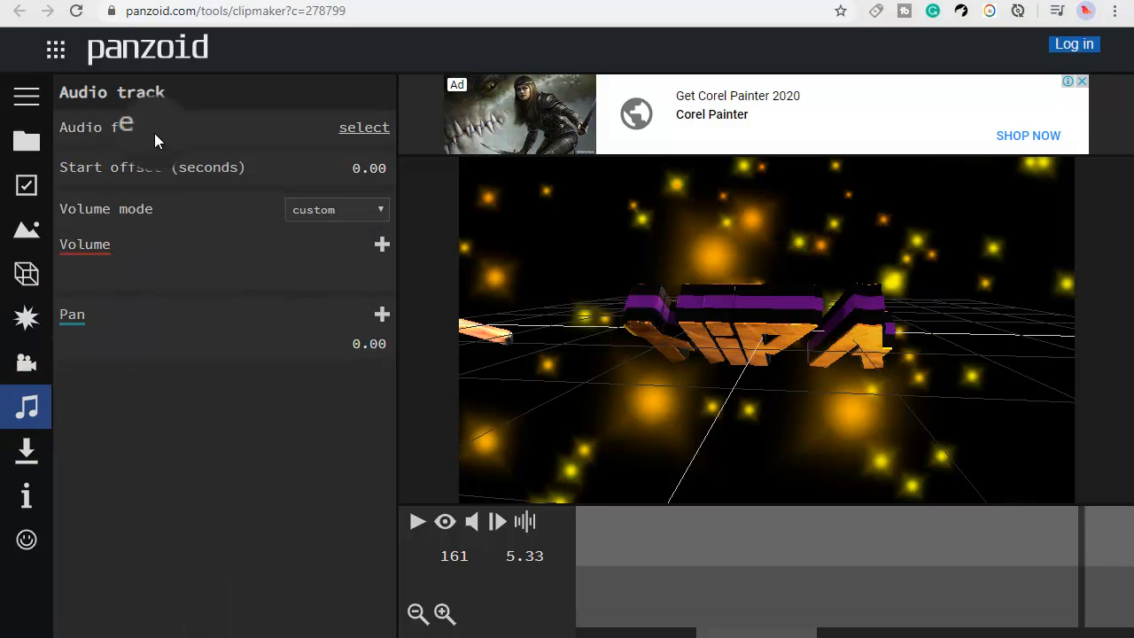
click(364, 131)
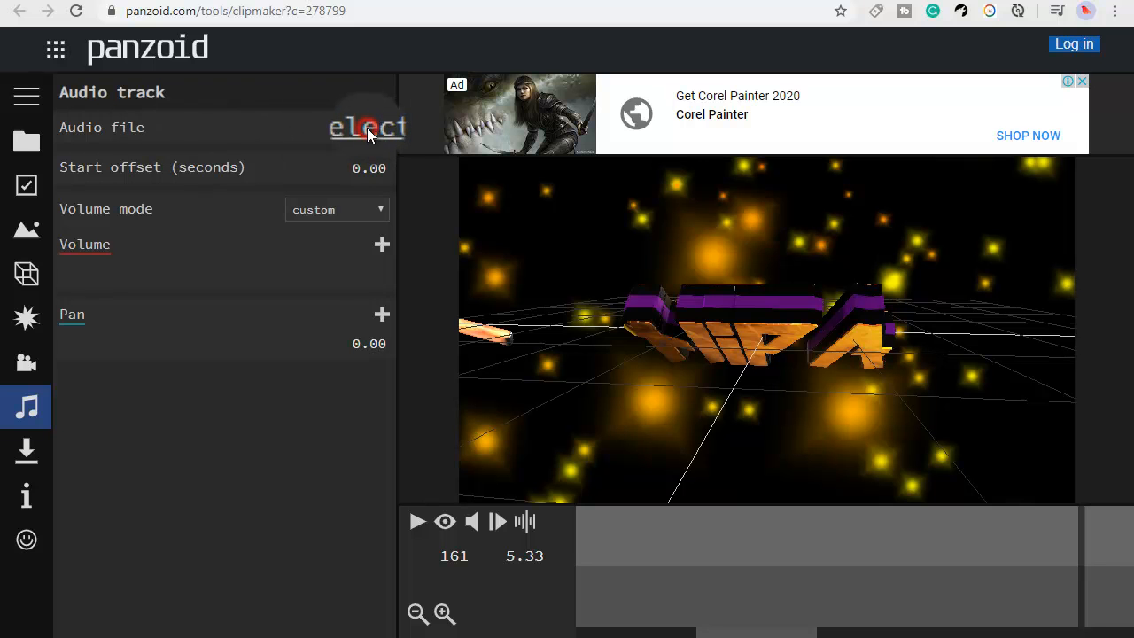
click(368, 129)
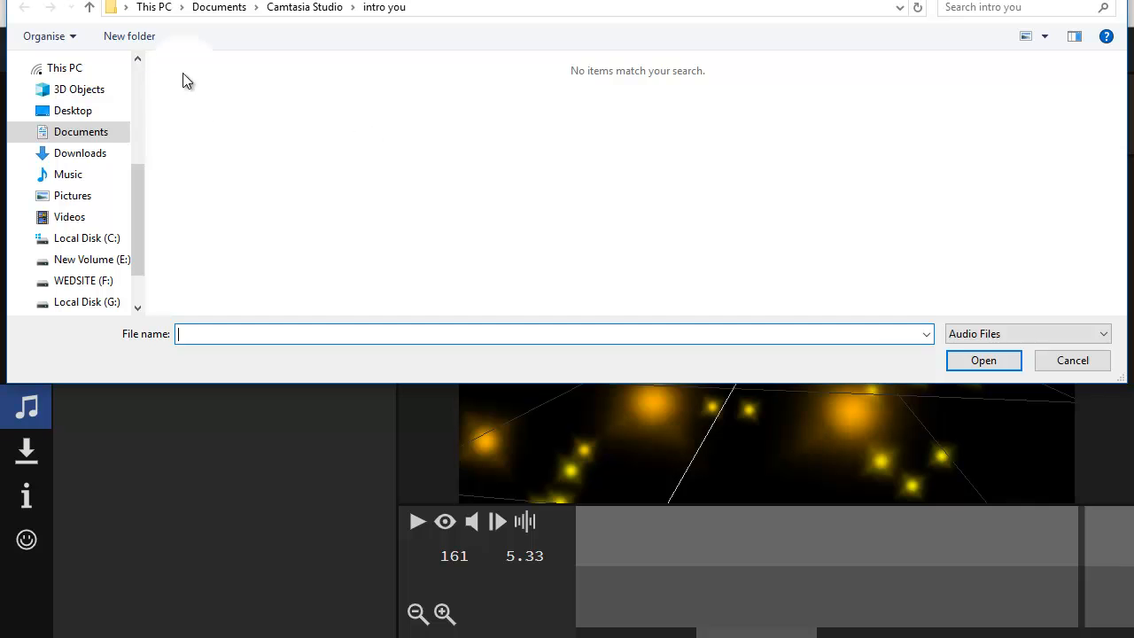
click(1079, 363)
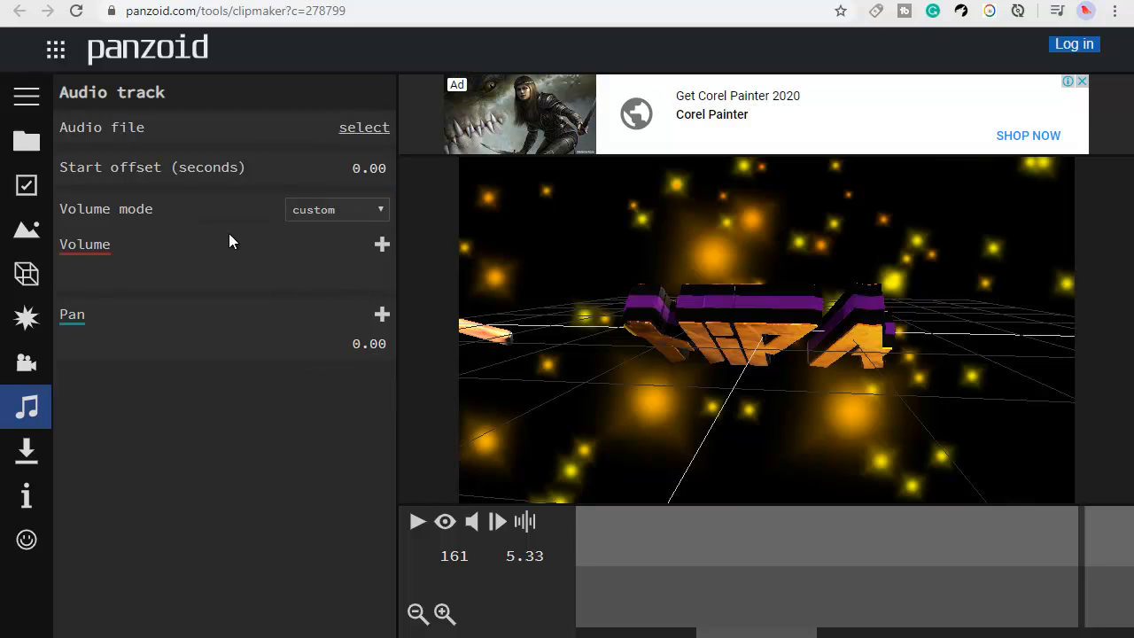
Review the volume mode options of the audio track without changing the mode
click(379, 209)
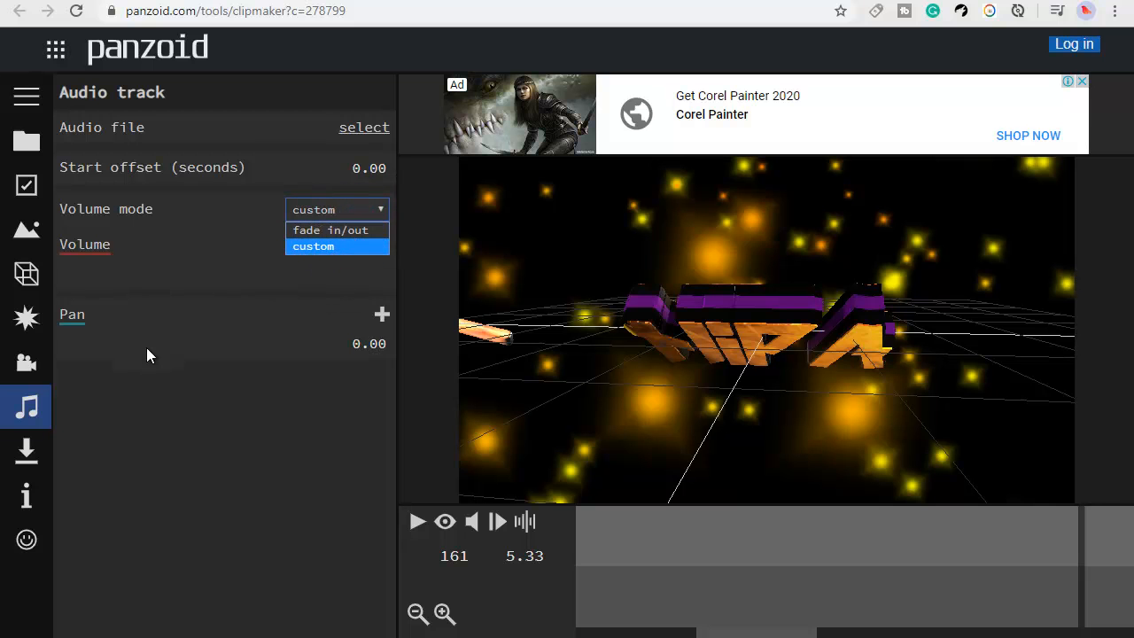
click(102, 252)
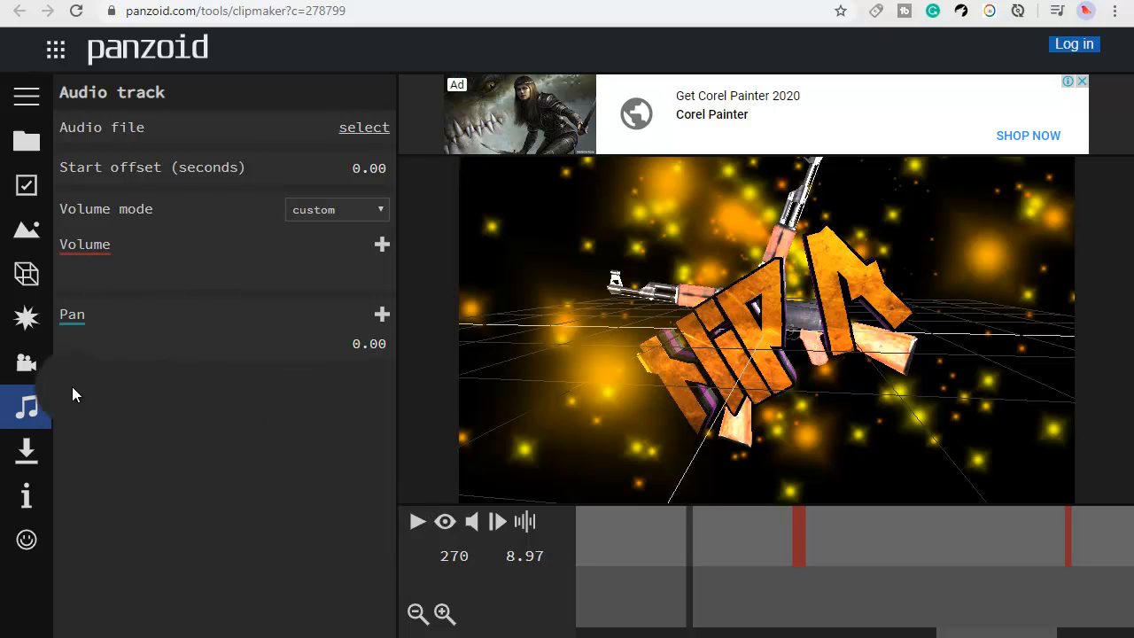
Render the video for download in good quality mode with the .mkv (vp8/opus) format
click(25, 456)
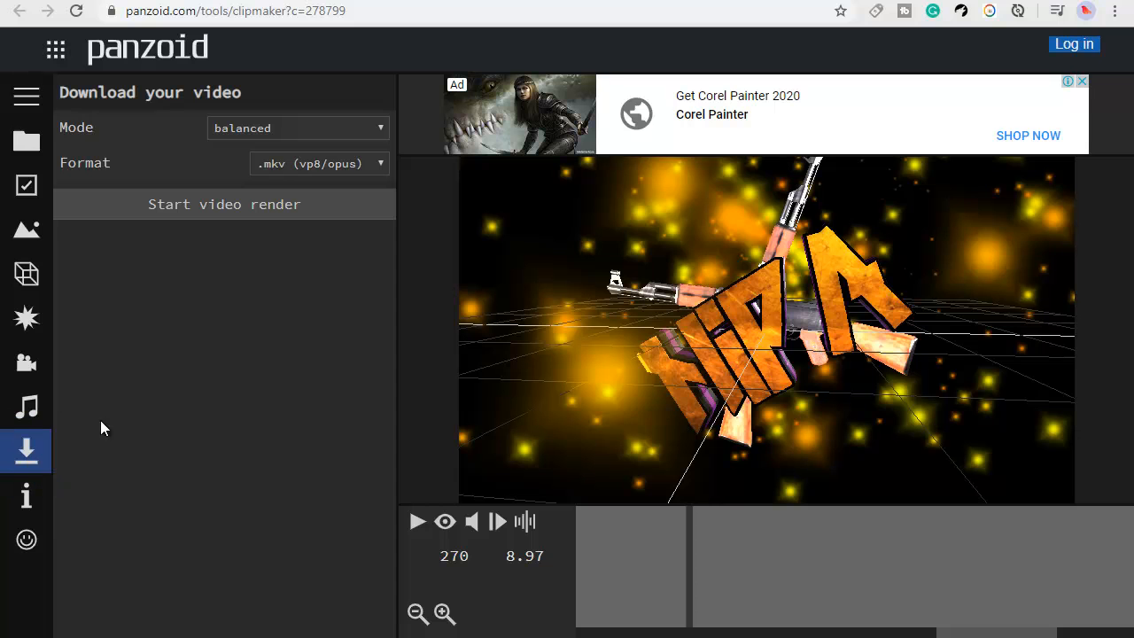
click(371, 128)
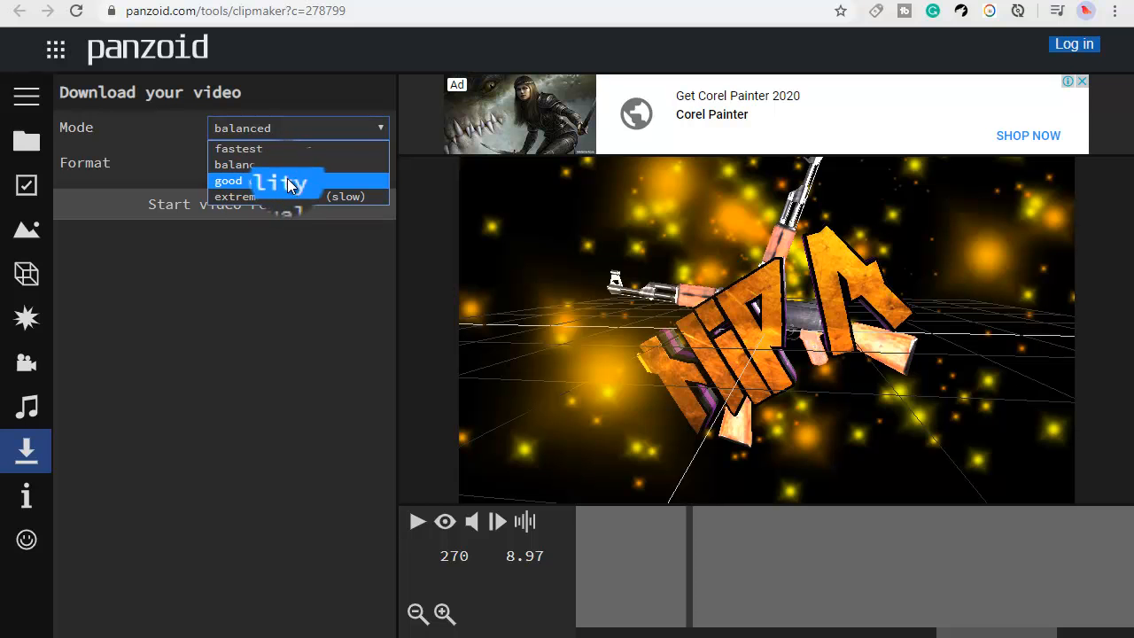
click(253, 183)
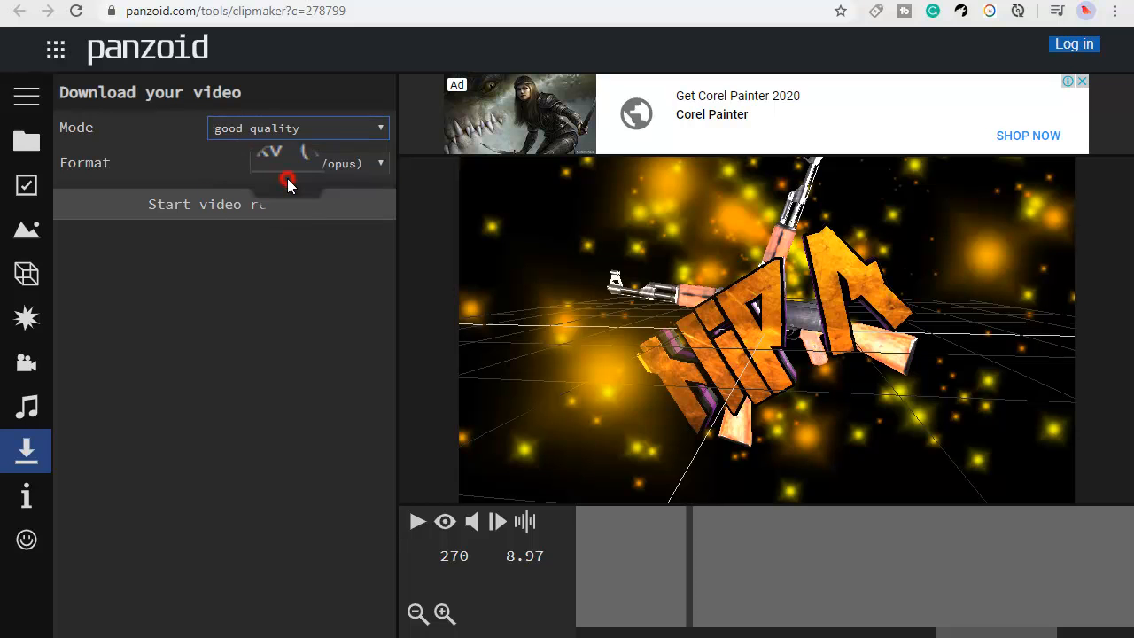
click(377, 168)
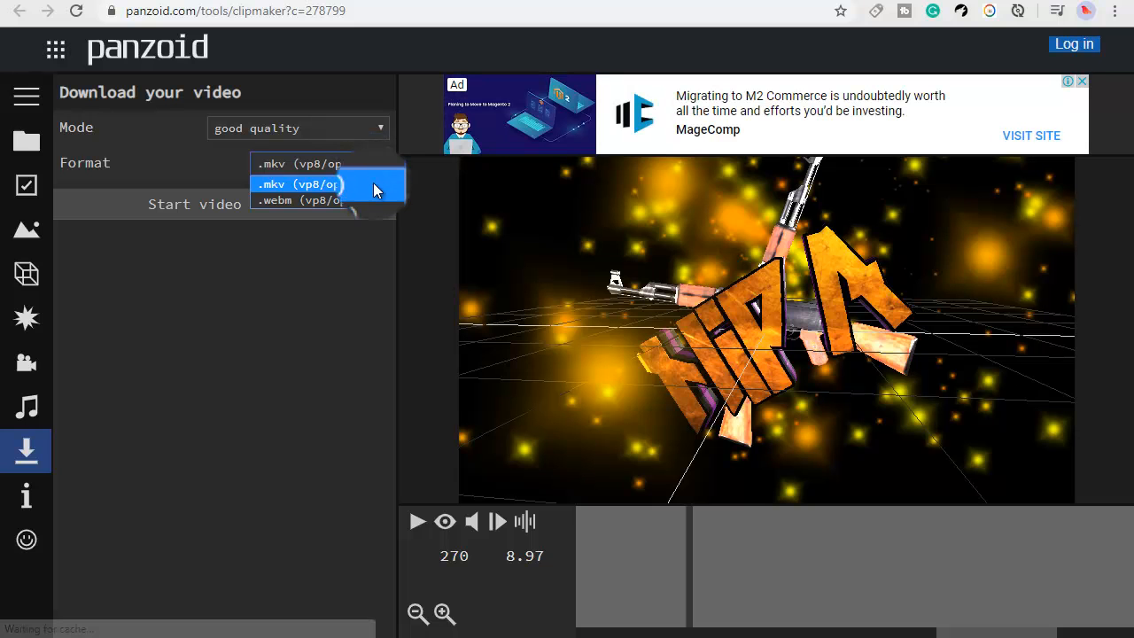
click(374, 183)
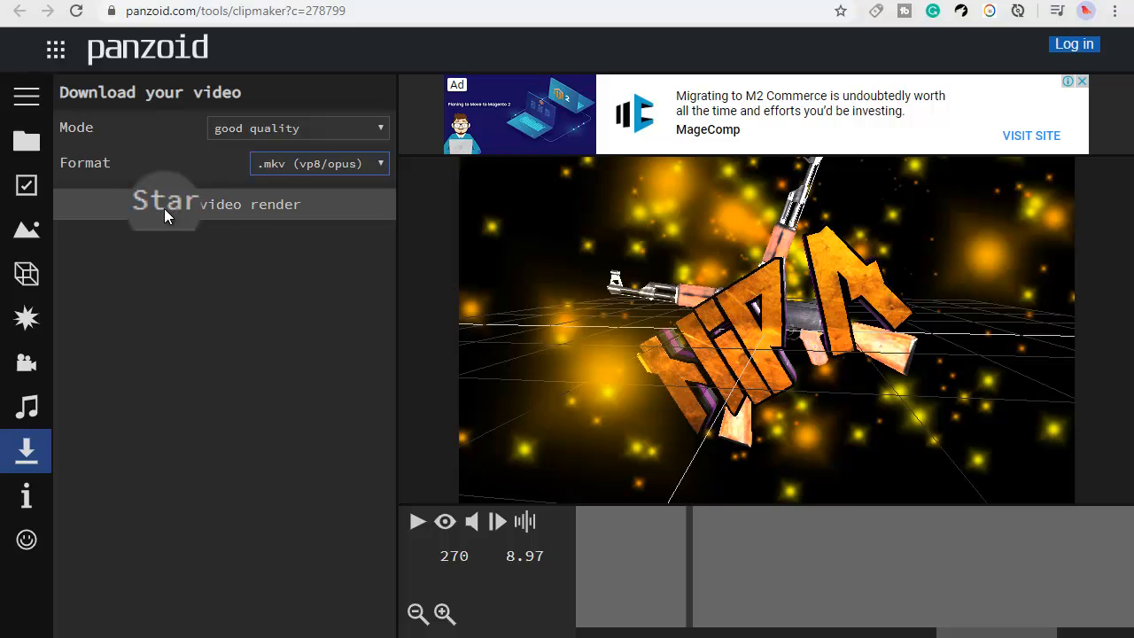
click(274, 209)
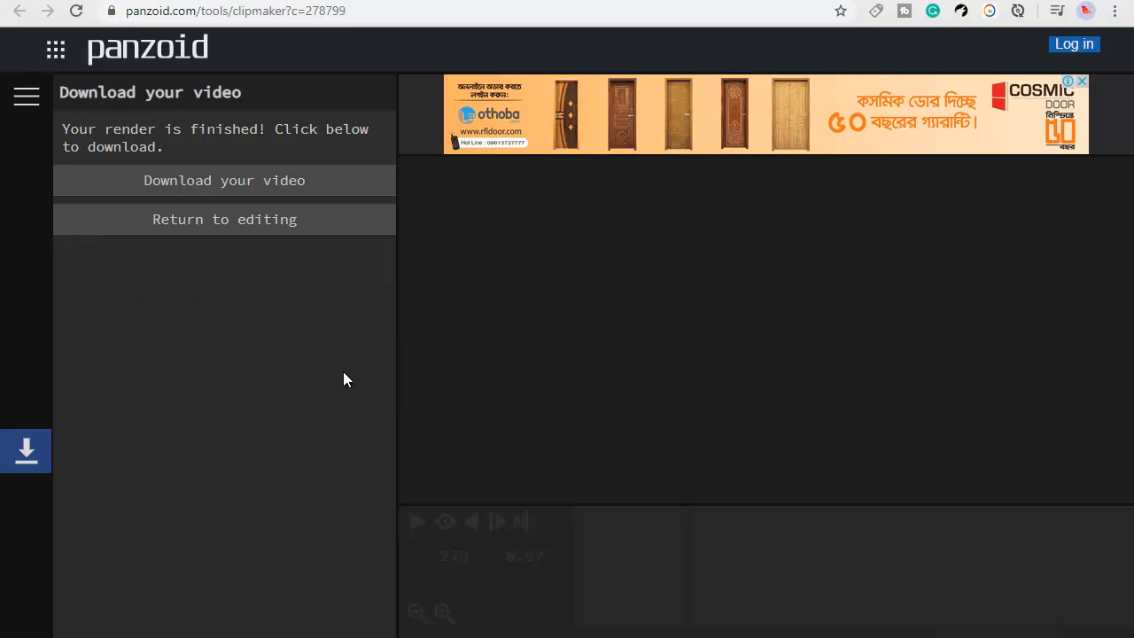
click(25, 99)
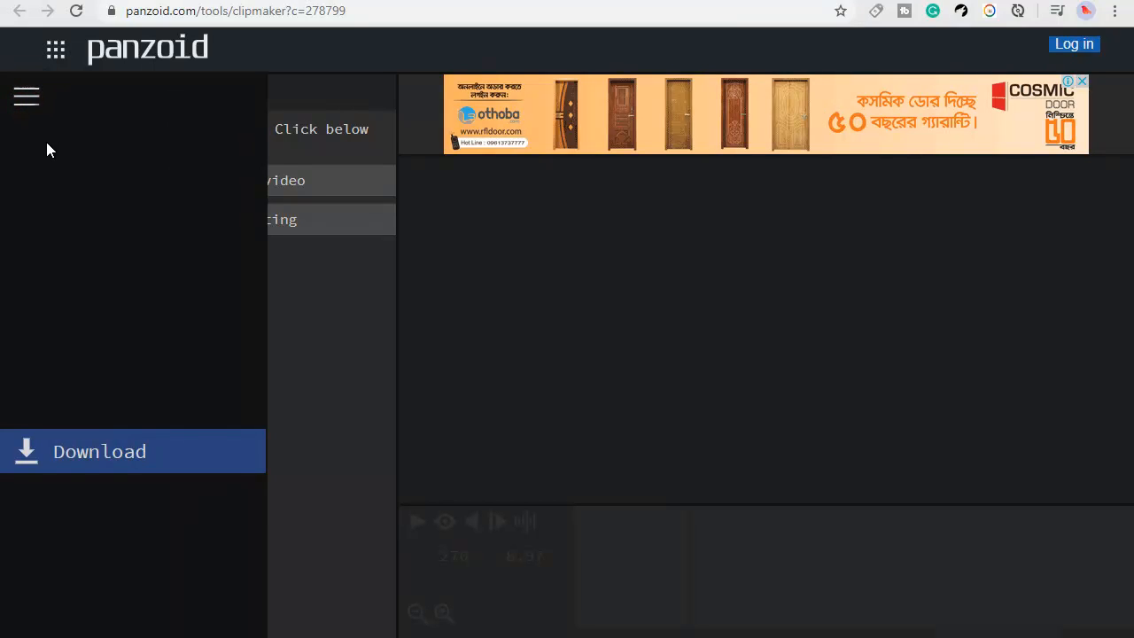
click(108, 67)
click(726, 111)
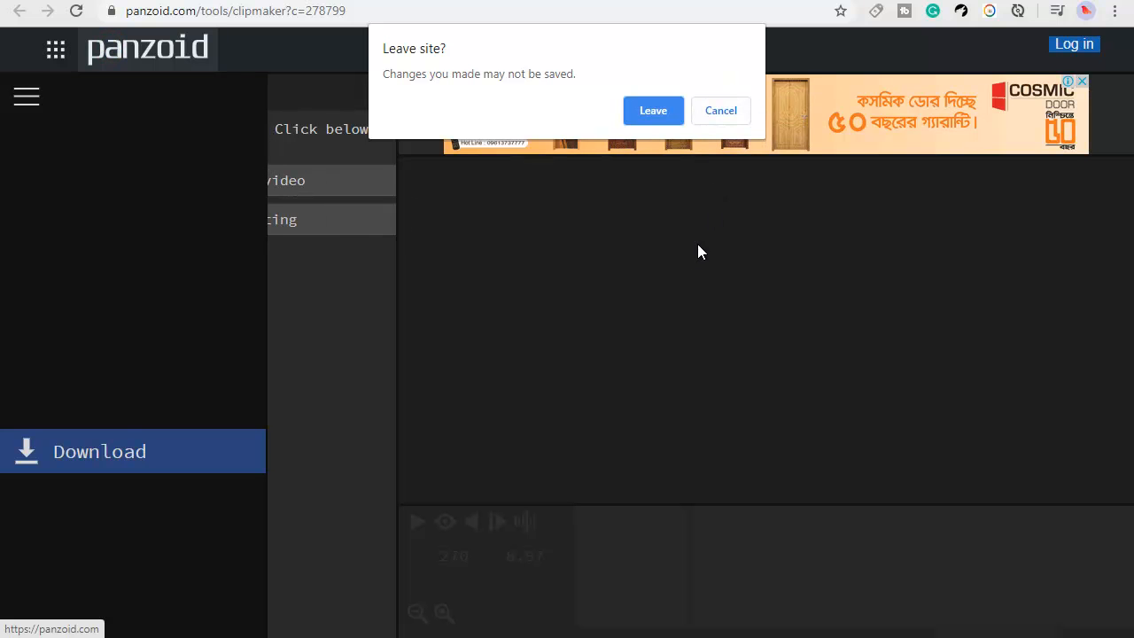